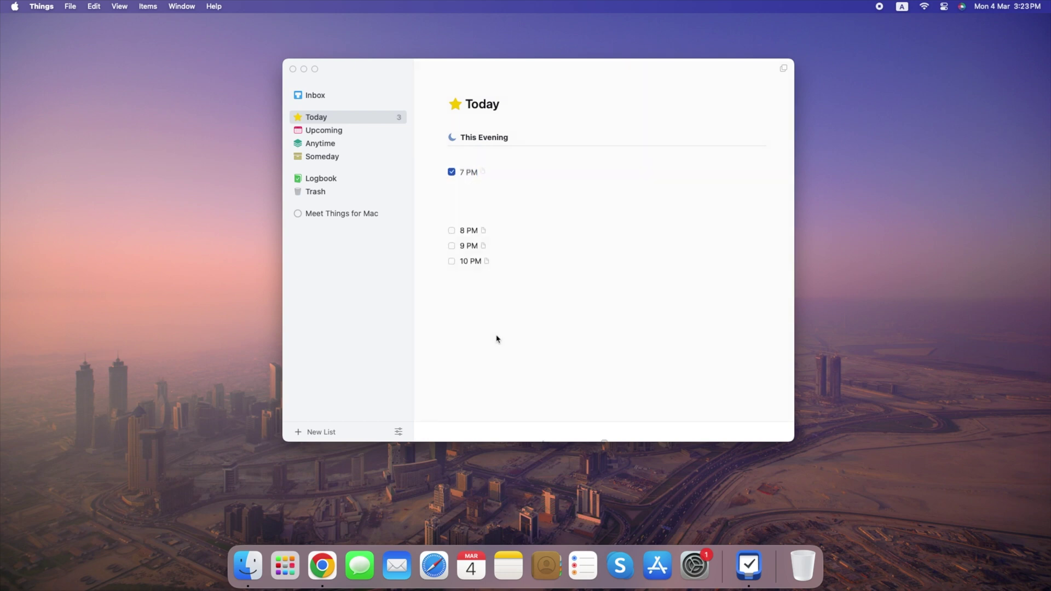
Step: Browse the Upcoming to-dos, opening the 8 AM and Wednesday to-do details
{"action": "left_click", "coordinate": [488, 159]}
{"action": "key", "text": "cmd+3"}
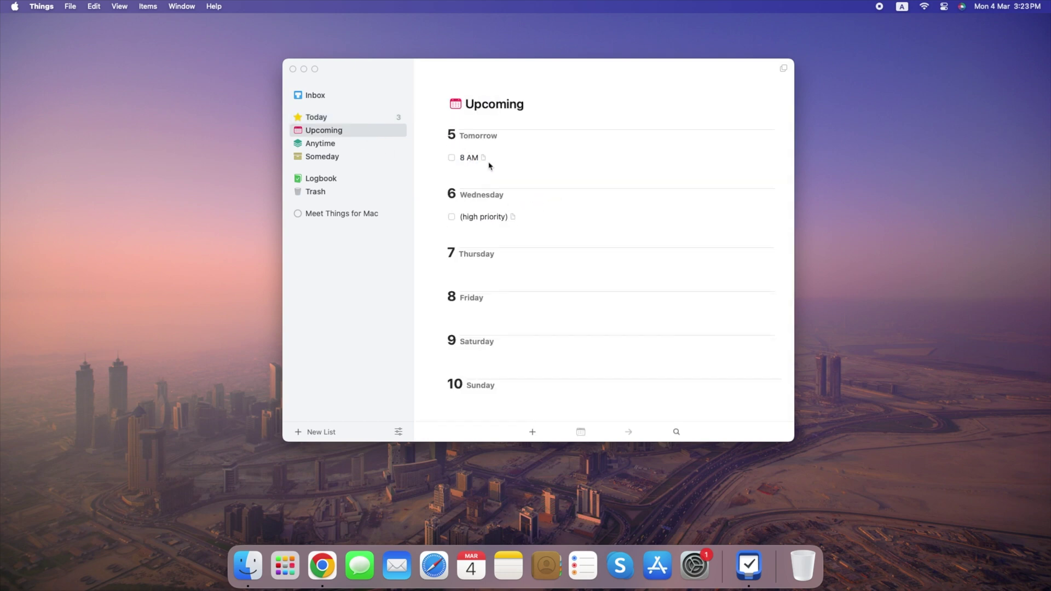
{"action": "left_click", "coordinate": [489, 161]}
{"action": "double_click", "coordinate": [489, 253]}
{"action": "left_click", "coordinate": [539, 212]}
Step: Empty the Things 3 trash
{"action": "left_click", "coordinate": [316, 191]}
{"action": "left_click", "coordinate": [482, 139]}
{"action": "key", "text": "Return"}
Step: Back in Today, read the details of the 10 PM and 8 PM to-dos
{"action": "left_click", "coordinate": [317, 116]}
{"action": "double_click", "coordinate": [489, 189]}
{"action": "key", "text": "Escape"}
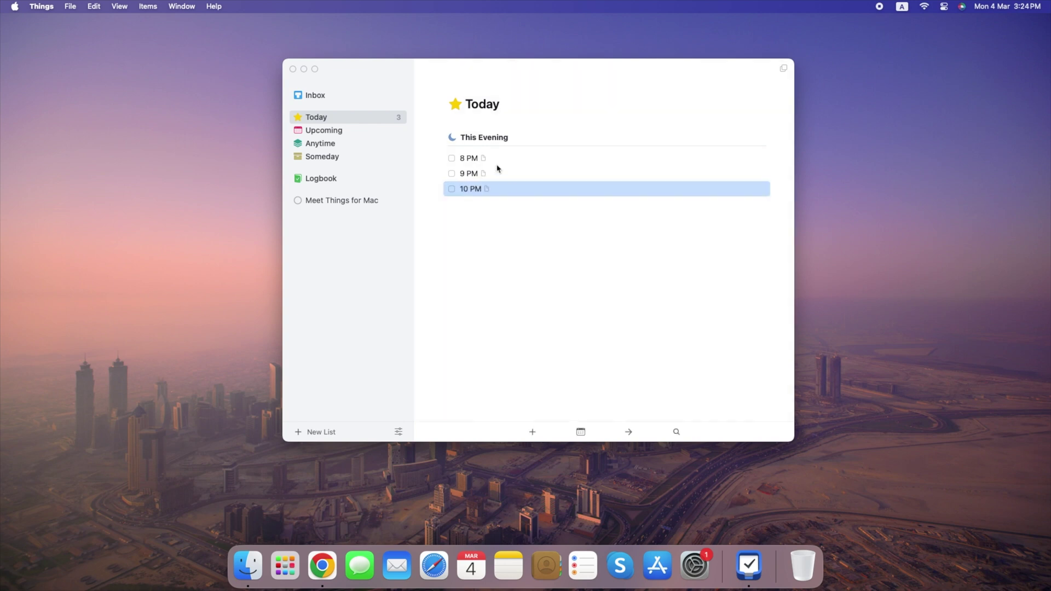
{"action": "double_click", "coordinate": [488, 160]}
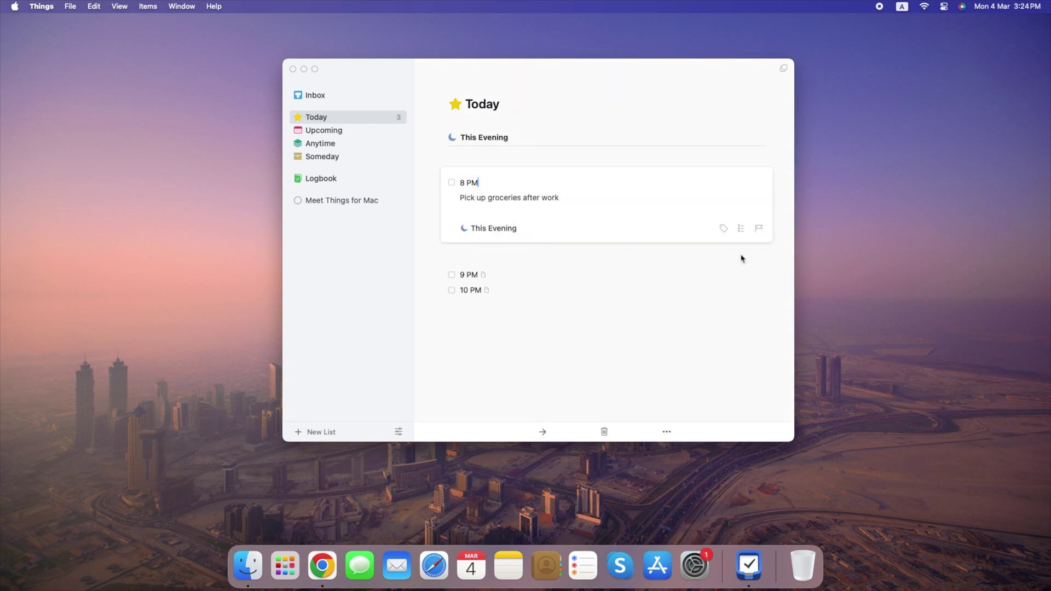
{"action": "key", "text": "Escape"}
Step: Add a to-do named 'Sample', schedule it for Thursday, and view it in Upcoming
{"action": "left_click", "coordinate": [536, 433]}
{"action": "type", "text": "Sampl"}
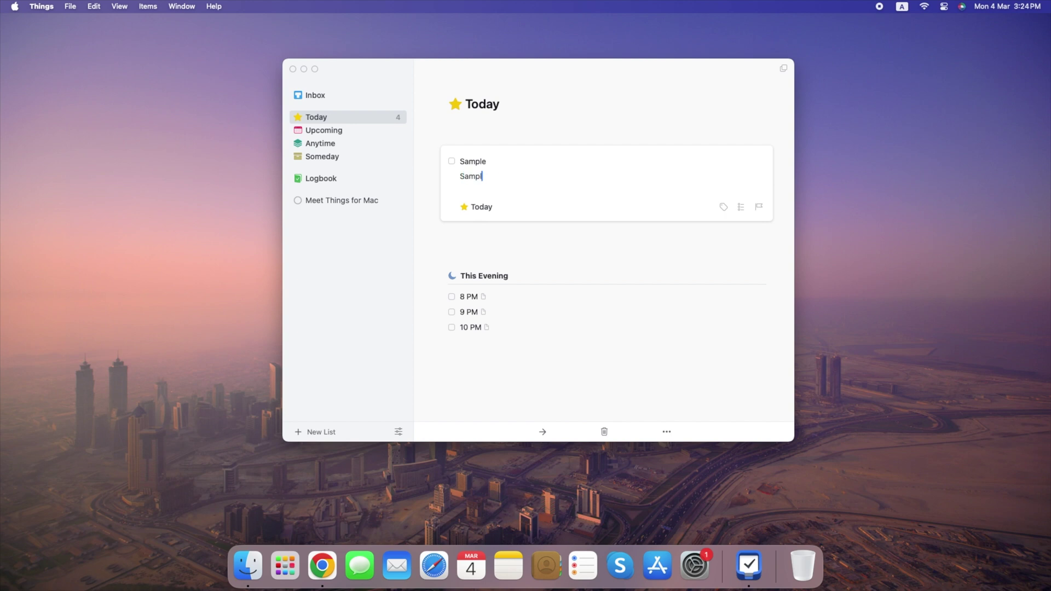
{"action": "key", "text": "Escape"}
{"action": "double_click", "coordinate": [477, 137]}
{"action": "left_click", "coordinate": [485, 207]}
{"action": "left_click", "coordinate": [561, 241]}
{"action": "key", "text": "Escape"}
{"action": "key", "text": "cmd+3"}
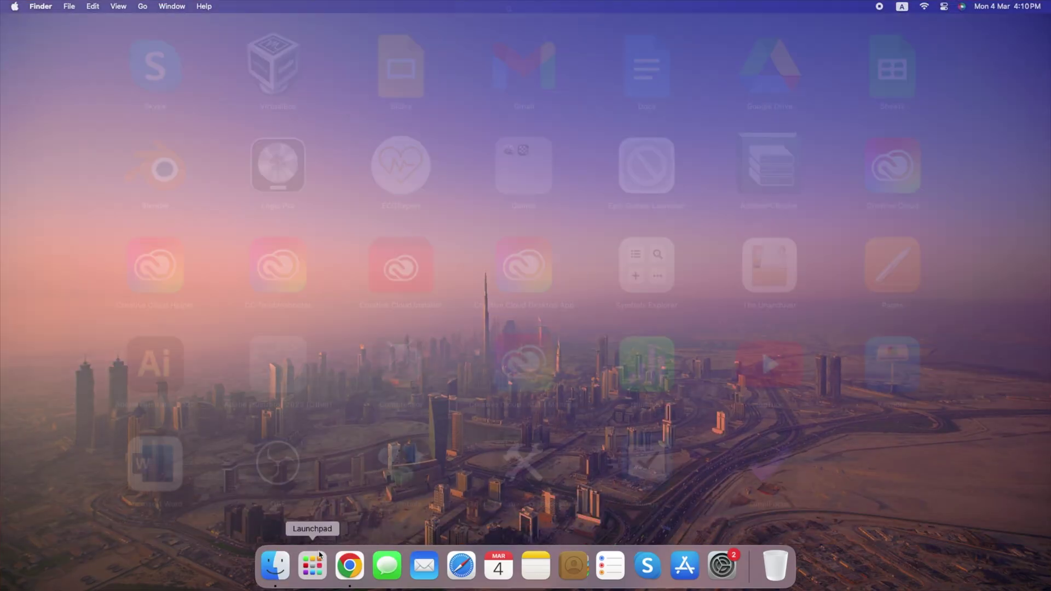
Step: Launch OmniFocus and expand, then collapse, the Sample Project's two action groups
{"action": "left_click", "coordinate": [758, 455]}
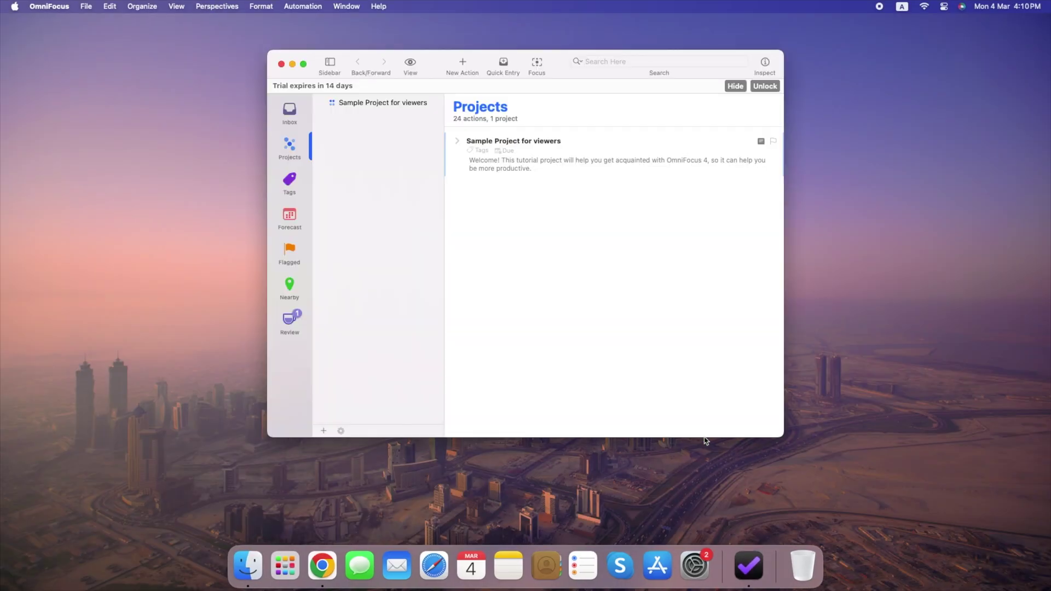
{"action": "left_click", "coordinate": [458, 143]}
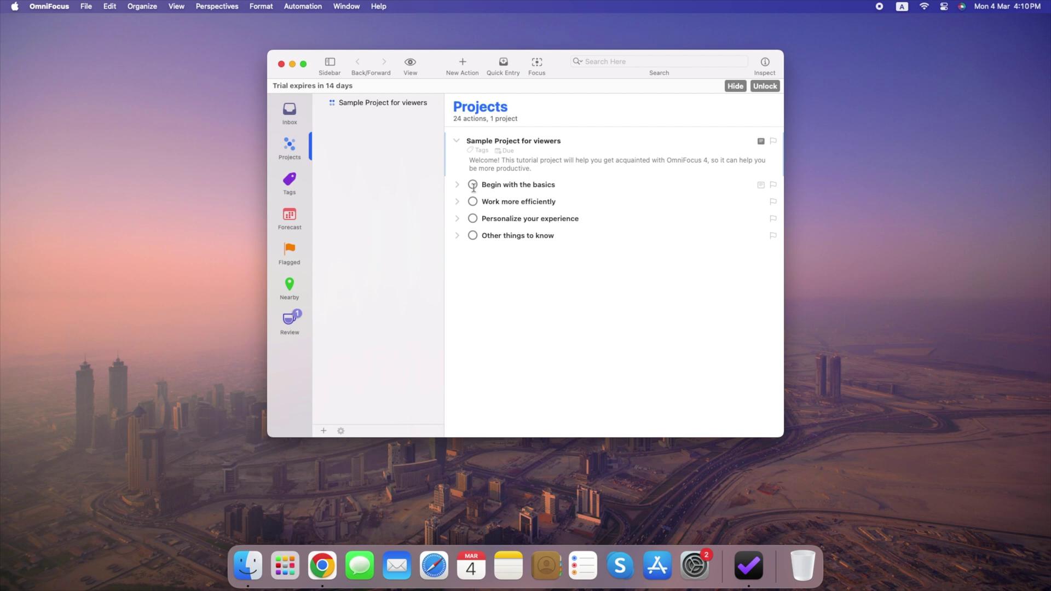
{"action": "left_click", "coordinate": [456, 185]}
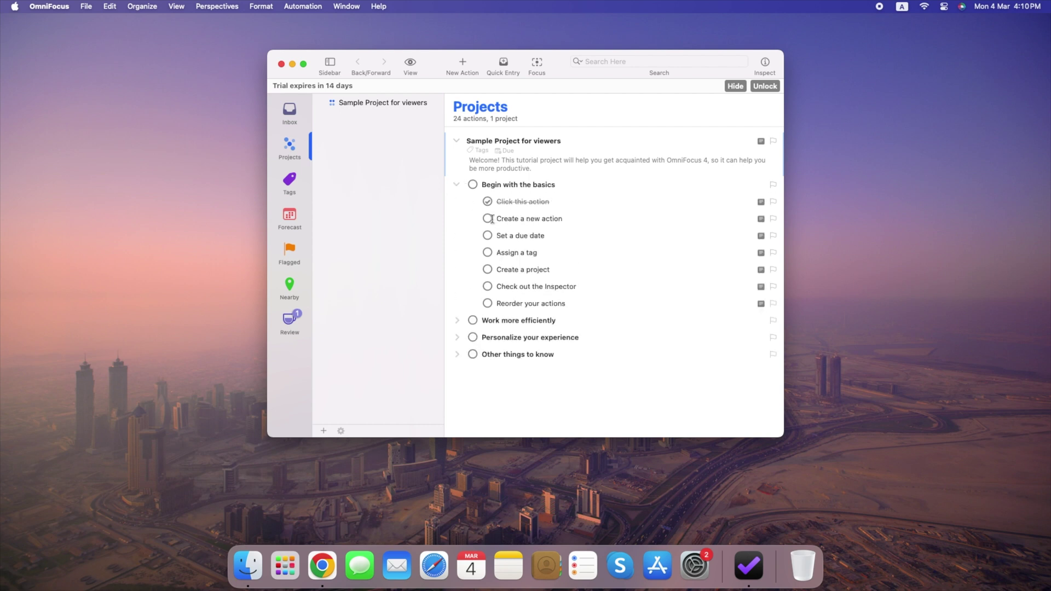
{"action": "left_click", "coordinate": [456, 185]}
{"action": "left_click", "coordinate": [457, 219]}
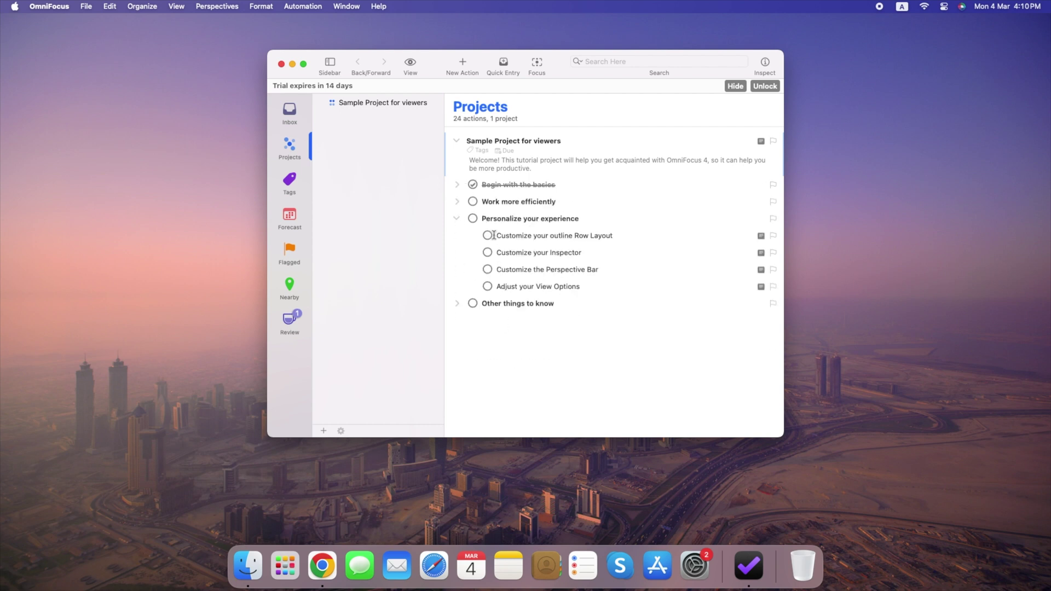
{"action": "left_click", "coordinate": [456, 218]}
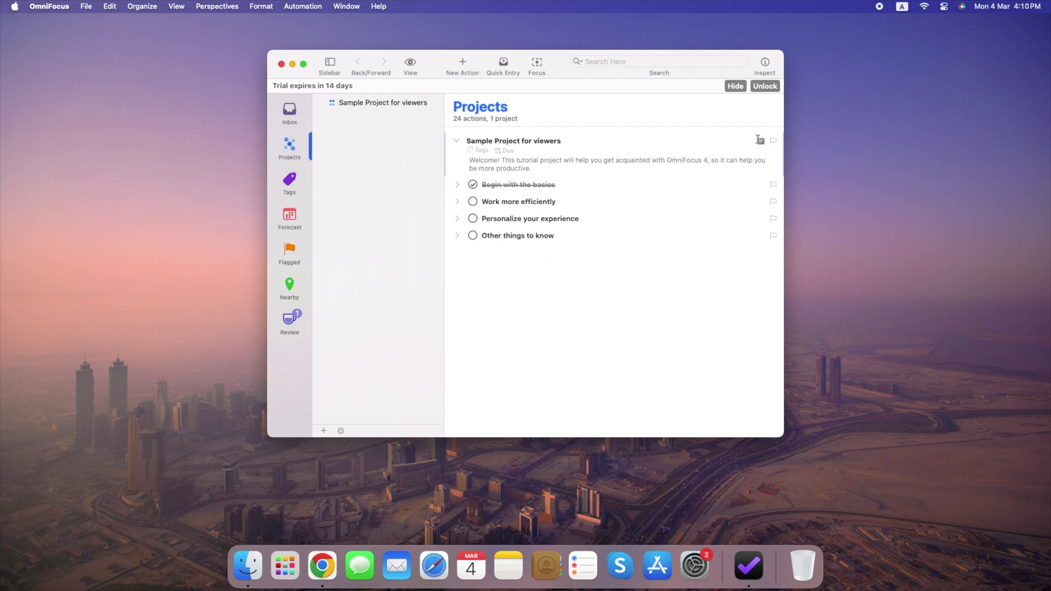
Step: Search for 'Sample', then filter the actions to the Hardware Store tag
{"action": "left_click", "coordinate": [652, 59]}
{"action": "type", "text": "Sample"}
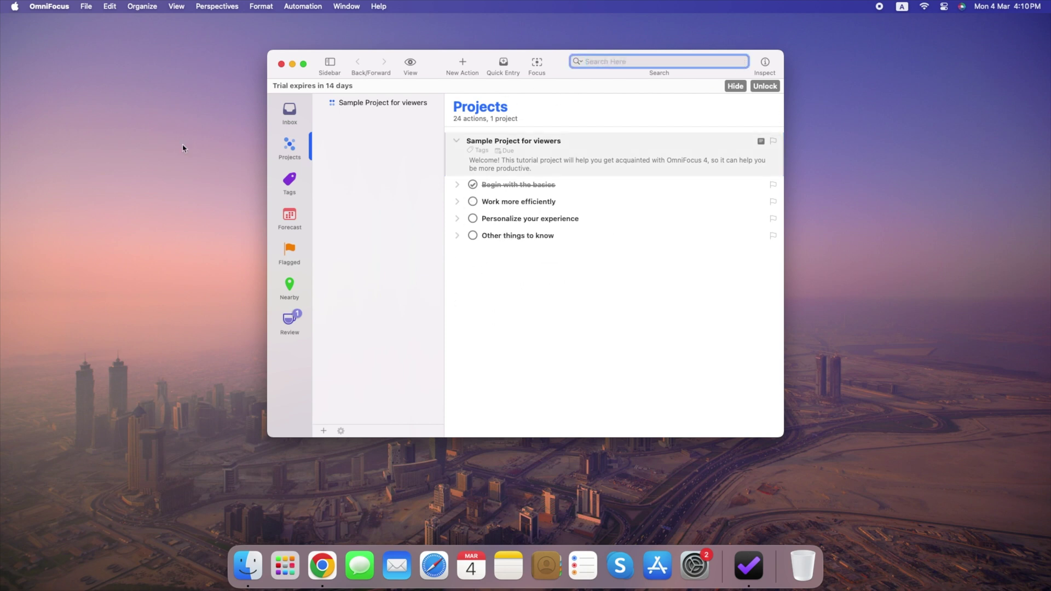
{"action": "left_click", "coordinate": [290, 180]}
{"action": "left_click", "coordinate": [384, 167]}
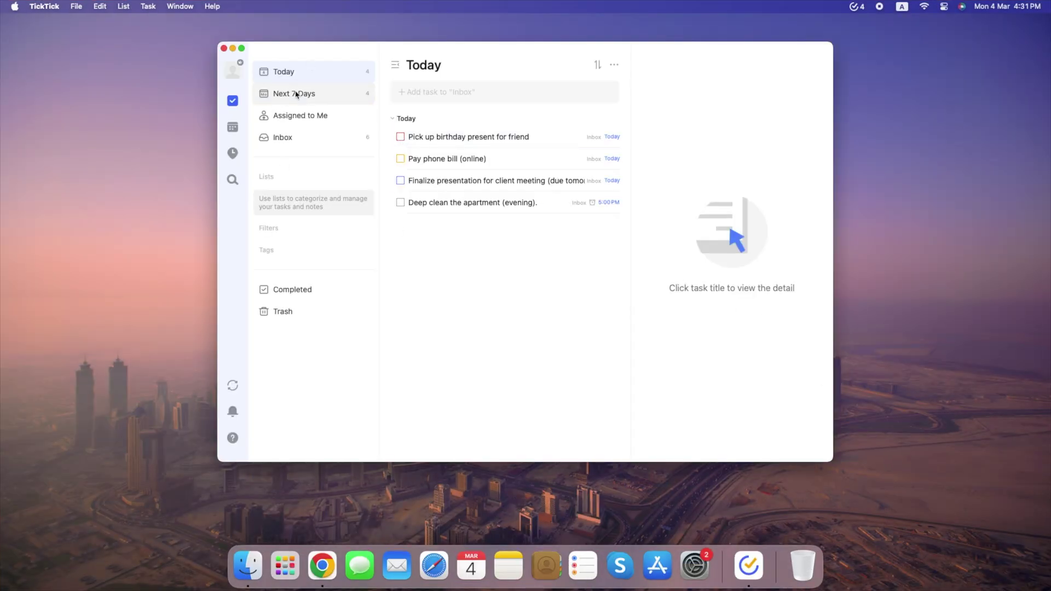
Step: Browse the Next 7 Days, Assigned to Me and Inbox lists, then return to Today
{"action": "left_click", "coordinate": [303, 95]}
{"action": "left_click", "coordinate": [302, 115]}
{"action": "left_click", "coordinate": [305, 138]}
{"action": "left_click", "coordinate": [313, 78]}
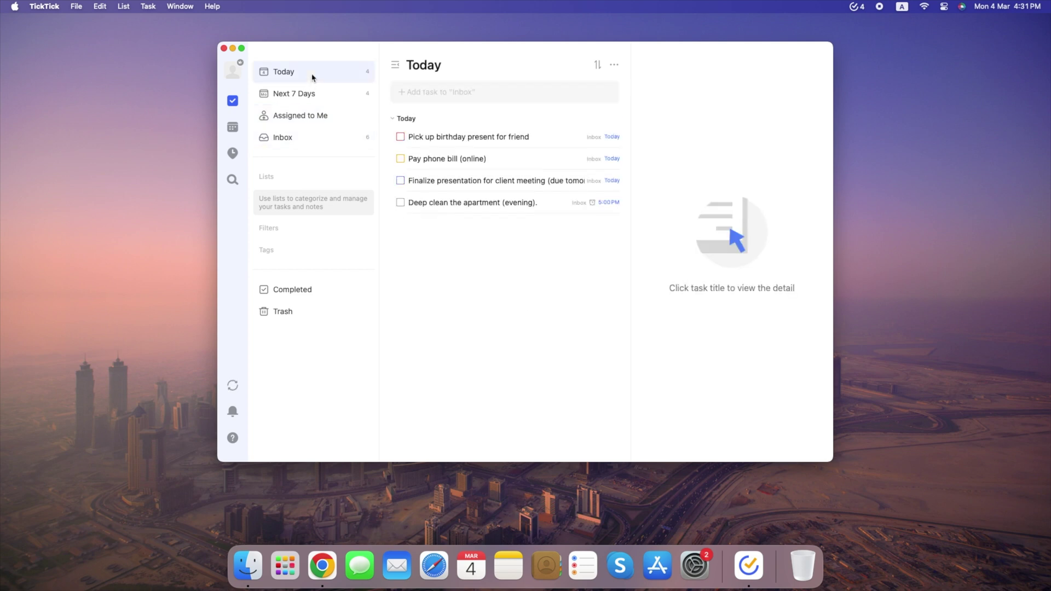
Step: Complete 'Pick up birthday present for friend' and 'Pay phone bill (online)', then review Completed
{"action": "left_click", "coordinate": [400, 137]}
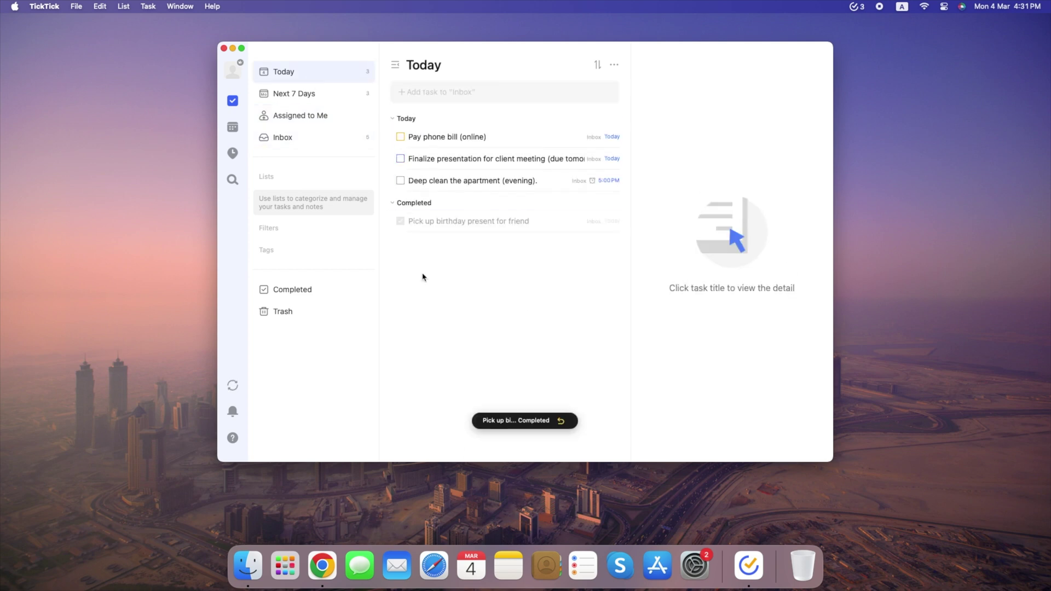
{"action": "left_click", "coordinate": [400, 137]}
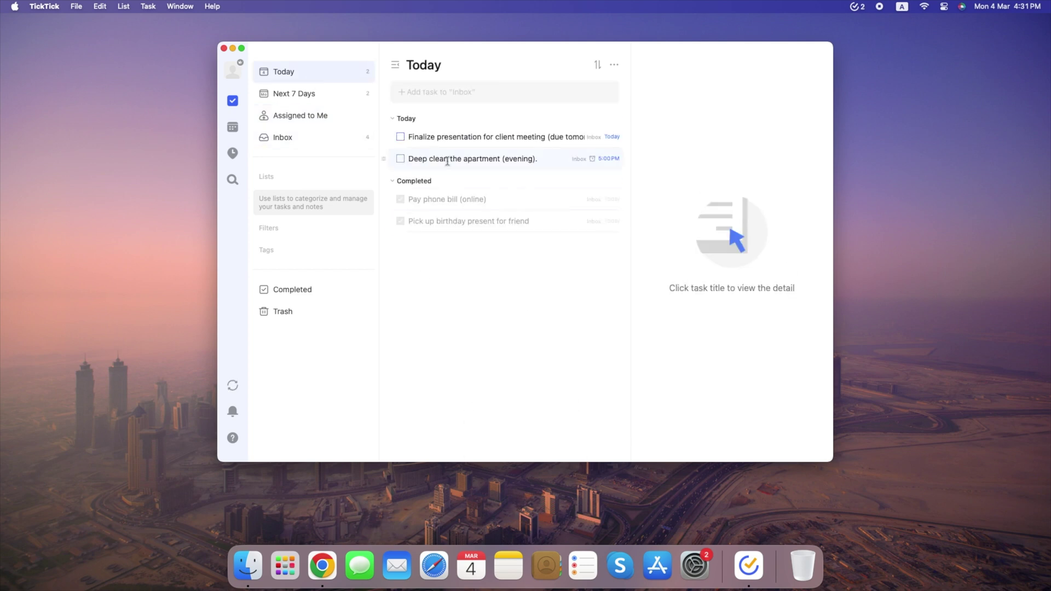
{"action": "left_click", "coordinate": [292, 289]}
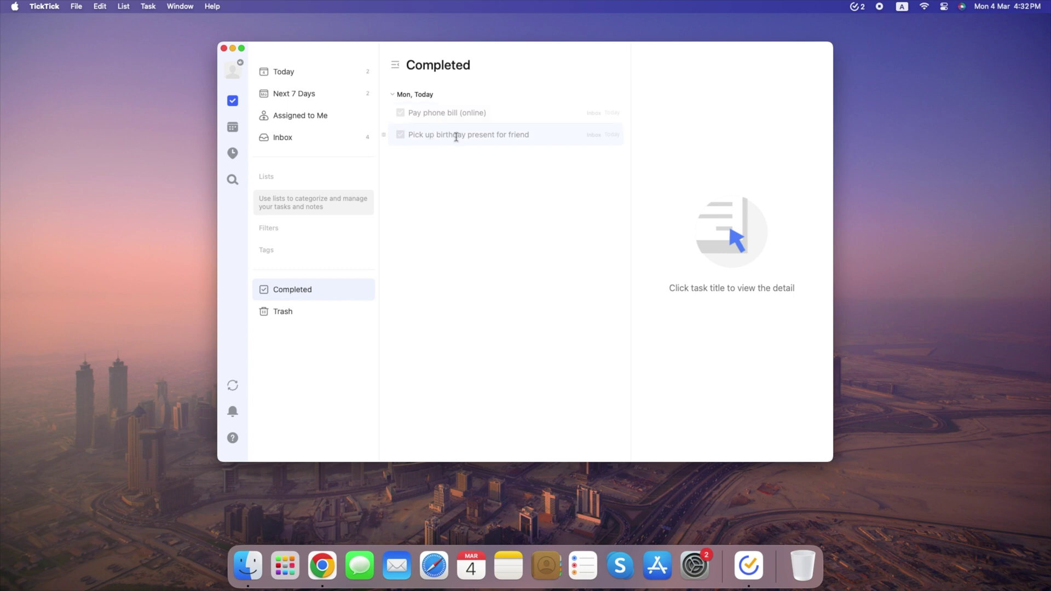
{"action": "left_click", "coordinate": [333, 72]}
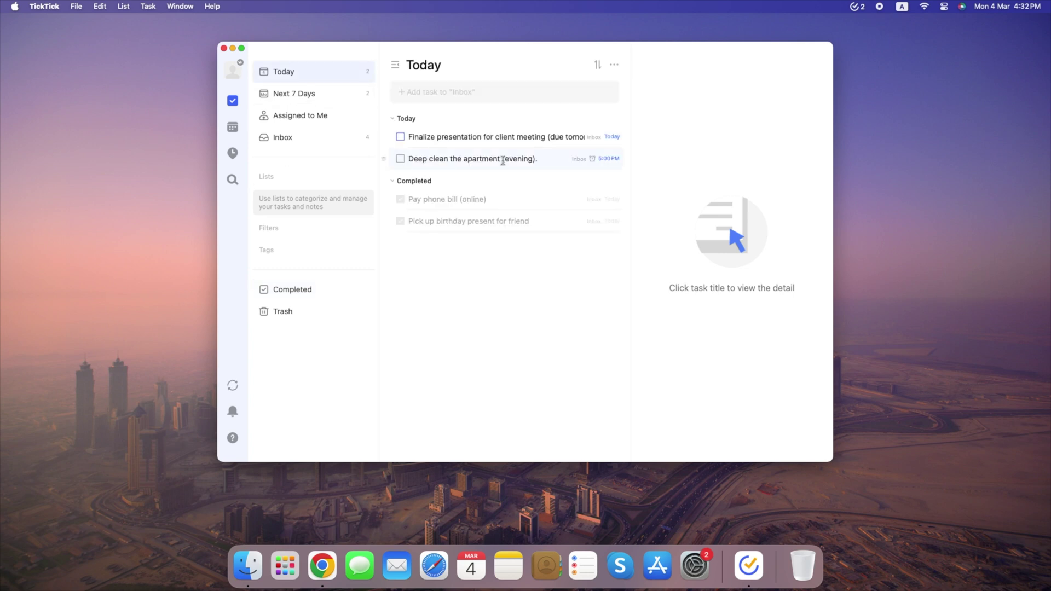
Step: Delete the client meeting task from Today and view the deleted tasks
{"action": "left_click_drag", "start_coordinate": [390, 164], "coordinate": [285, 304]}
{"action": "left_click", "coordinate": [385, 138]}
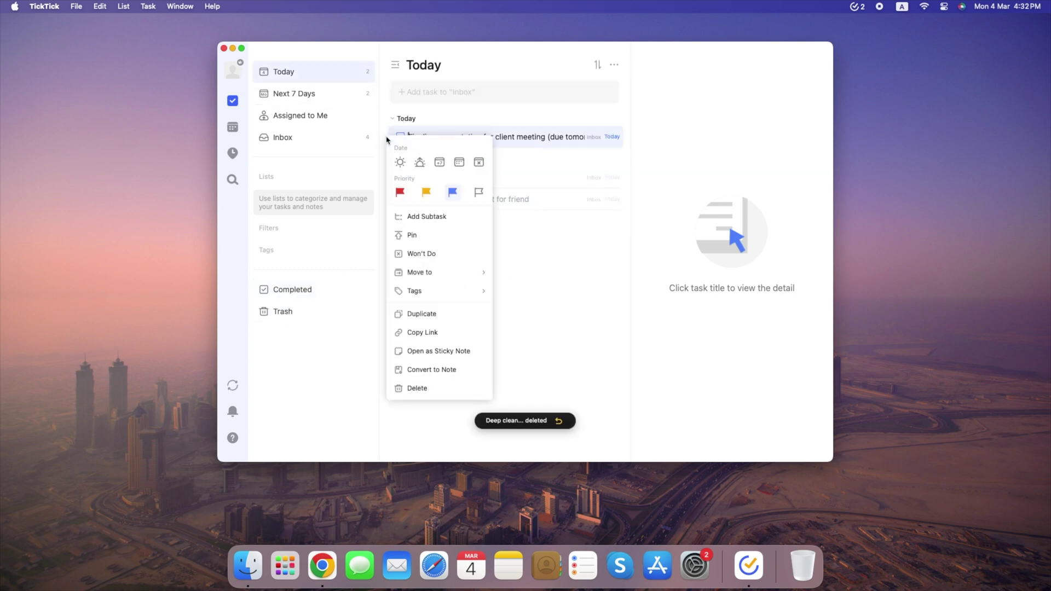
{"action": "left_click", "coordinate": [465, 388]}
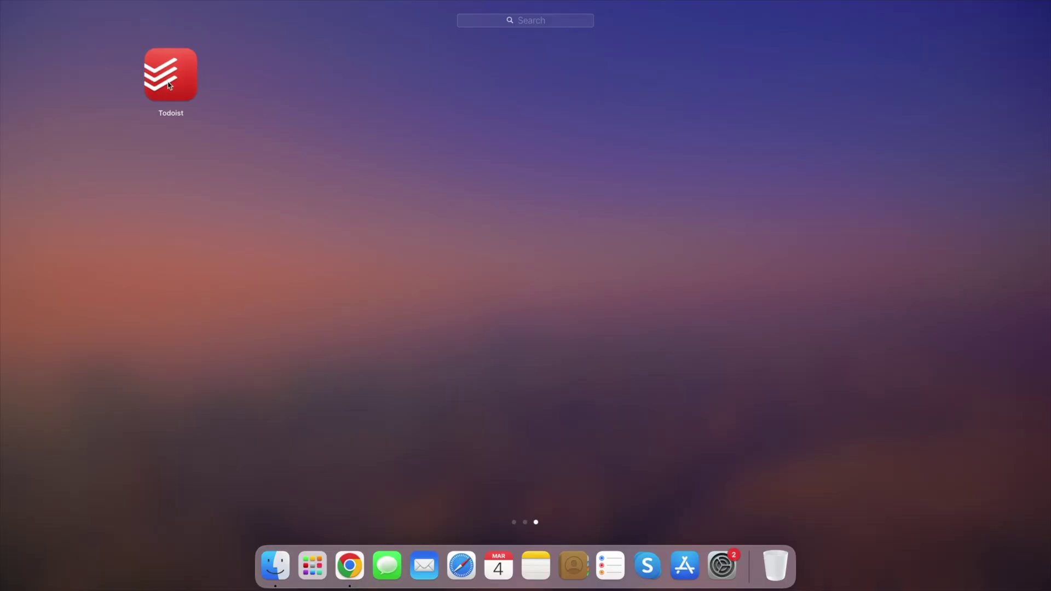
Step: Launch Todoist and save a new 6:00 AM task in the Home project
{"action": "left_click", "coordinate": [169, 99]}
{"action": "left_click", "coordinate": [389, 120]}
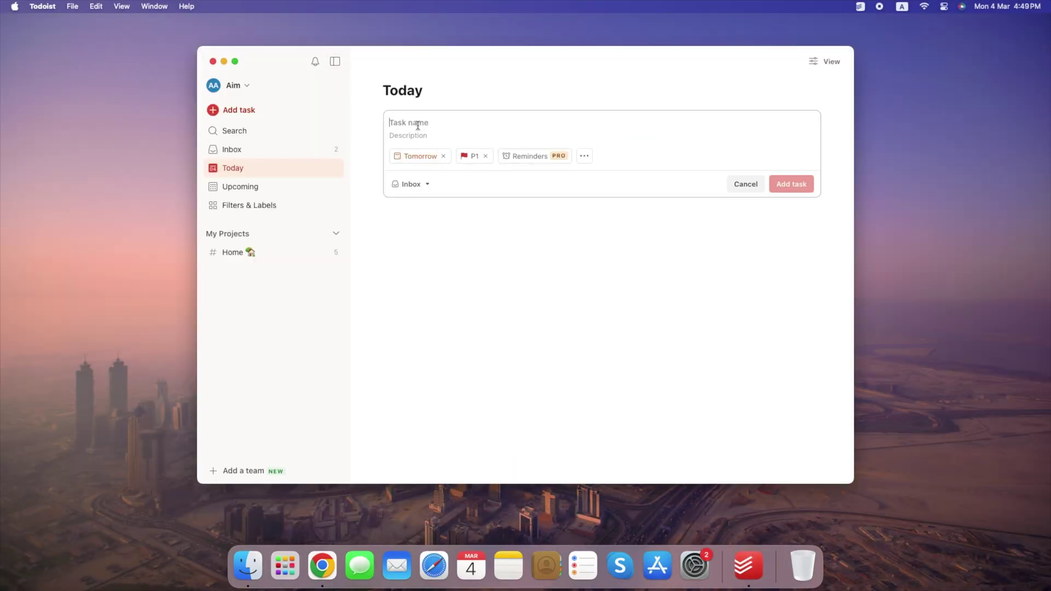
{"action": "type", "text": "6:00 AM"}
{"action": "left_click", "coordinate": [410, 184]}
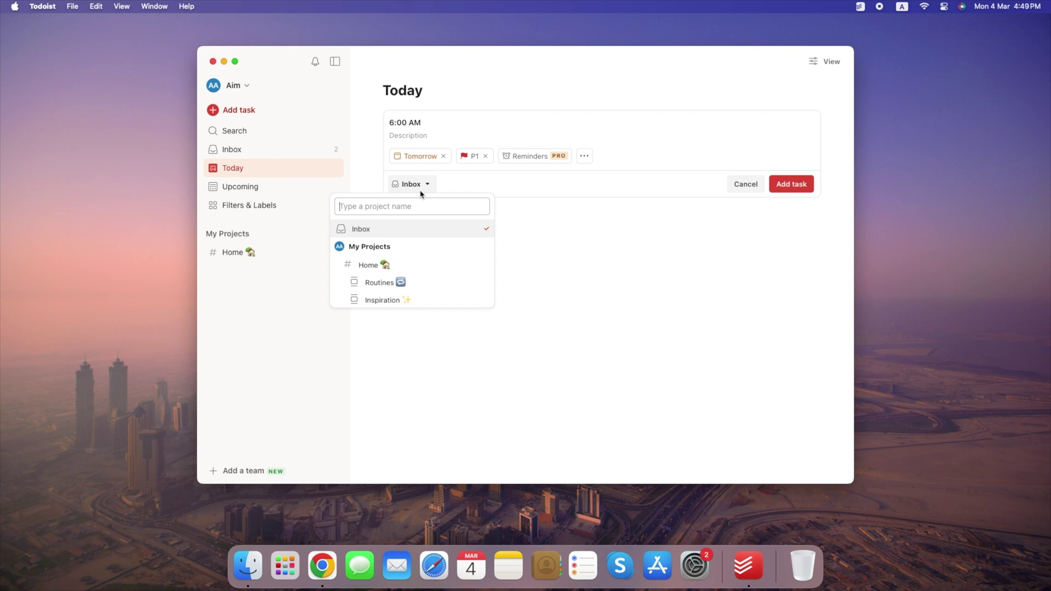
{"action": "left_click", "coordinate": [361, 262]}
{"action": "type", "text": "Deep clean the apartment"}
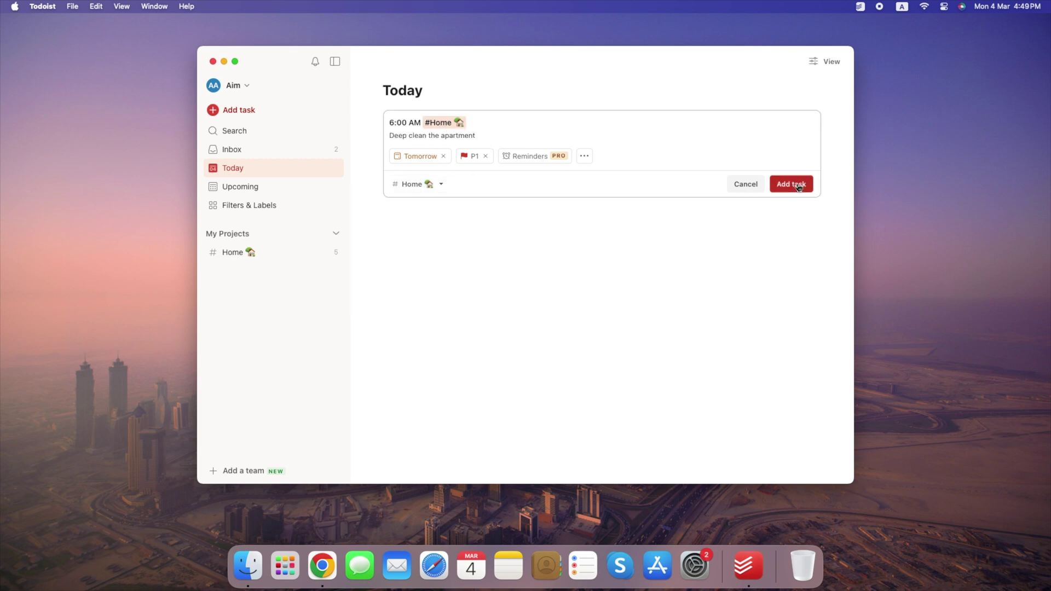
{"action": "left_click", "coordinate": [791, 184]}
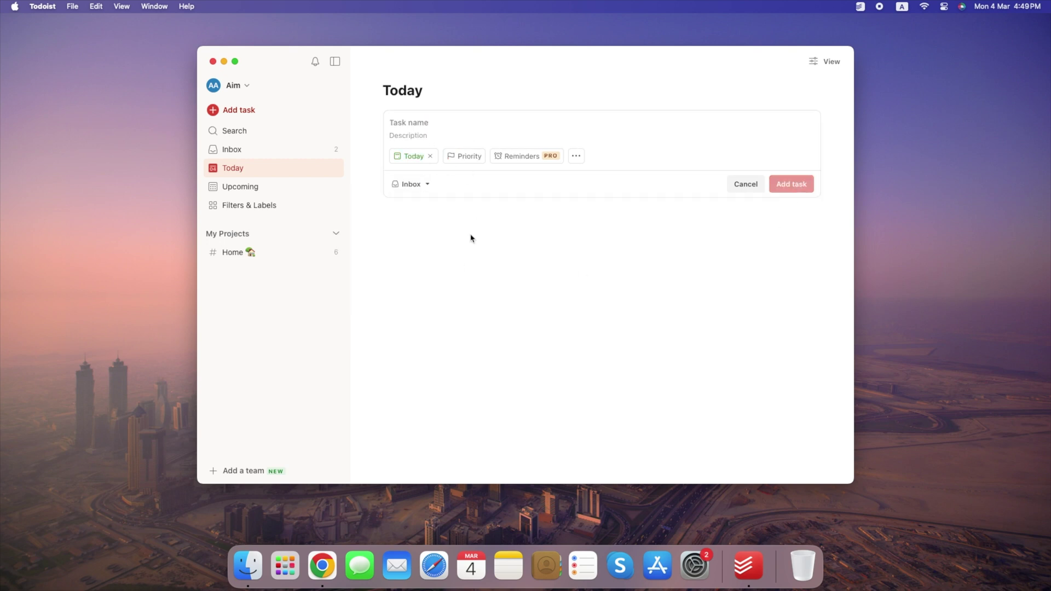
Step: Open the 6:00 AM task in the Home project and add the sub-task 'Additional'
{"action": "key", "text": "g"}
{"action": "key", "text": "i"}
{"action": "left_click", "coordinate": [301, 173]}
{"action": "left_click", "coordinate": [290, 255]}
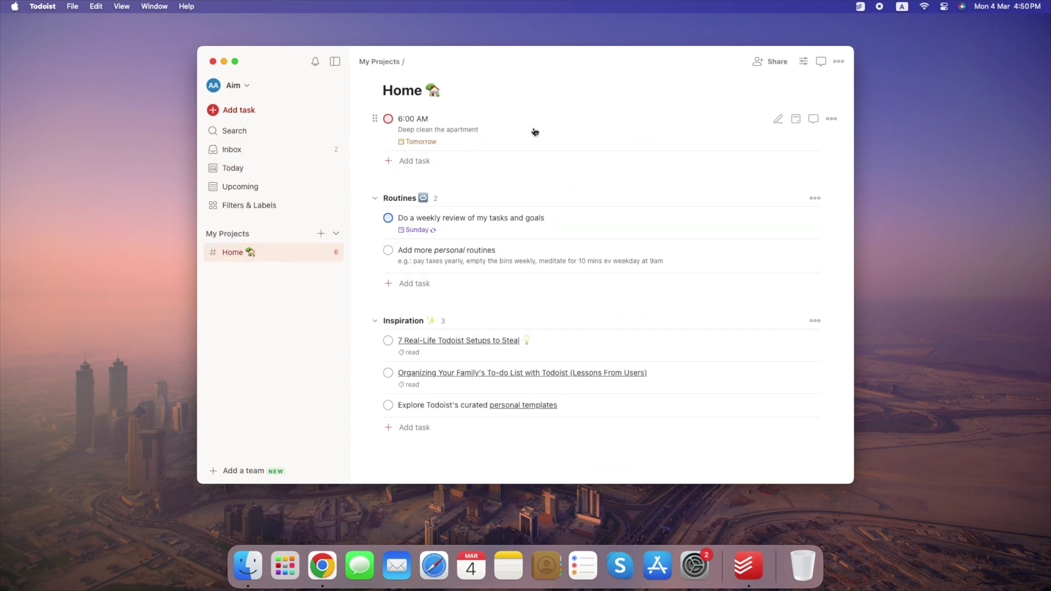
{"action": "left_click", "coordinate": [535, 131]}
{"action": "left_click", "coordinate": [359, 153]}
{"action": "left_click", "coordinate": [339, 228]}
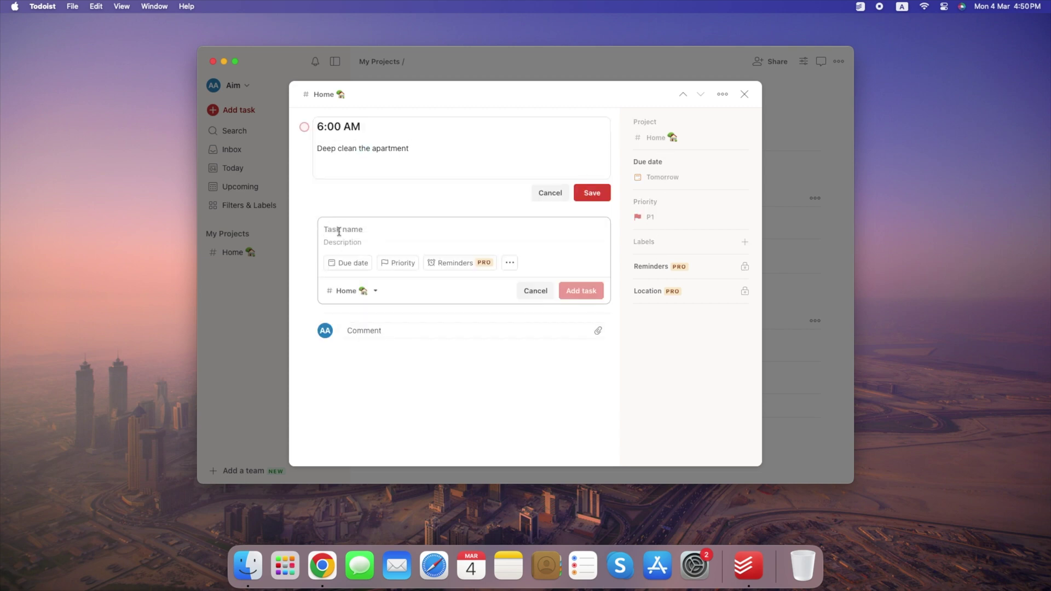
{"action": "type", "text": "Additional"}
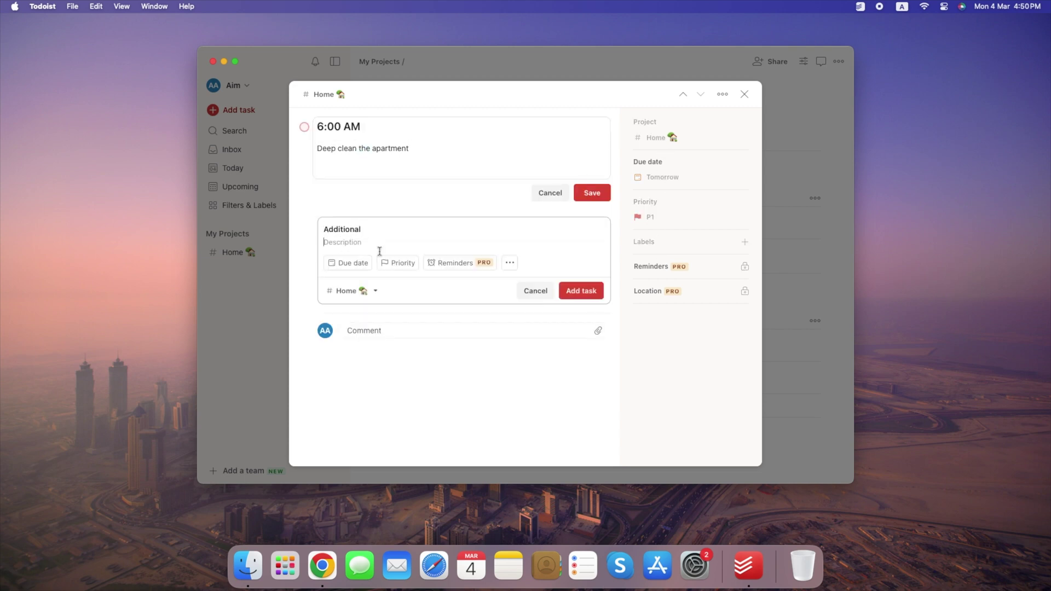
{"action": "type", "text": "Call MOM"}
{"action": "key", "text": "Return"}
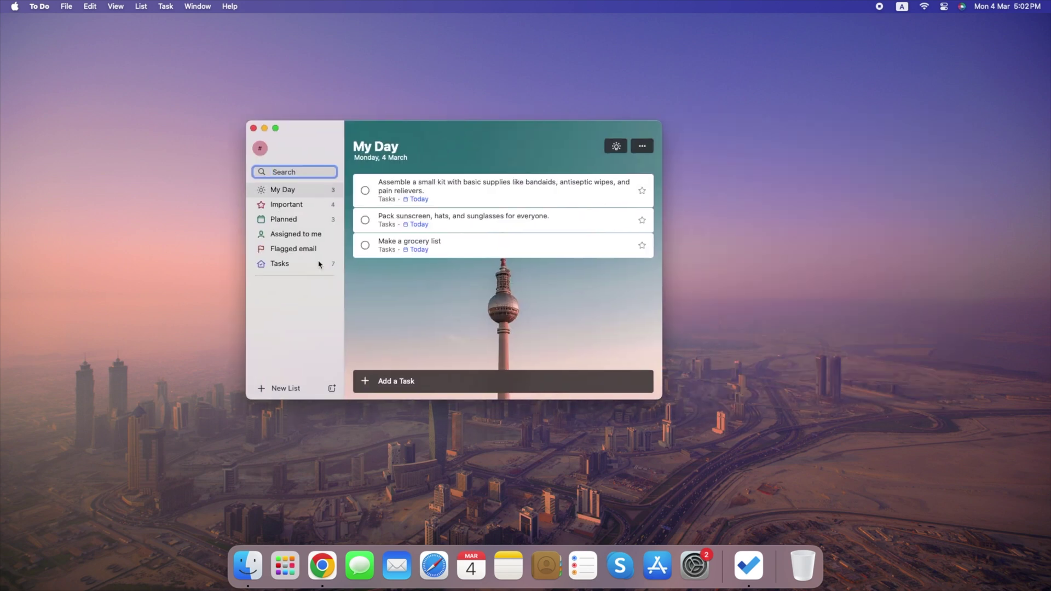
Step: Complete the proposal review, urgent emails and sunscreen tasks, view Tasks, and start a new list group
{"action": "left_click", "coordinate": [296, 209]}
{"action": "left_click", "coordinate": [366, 177]}
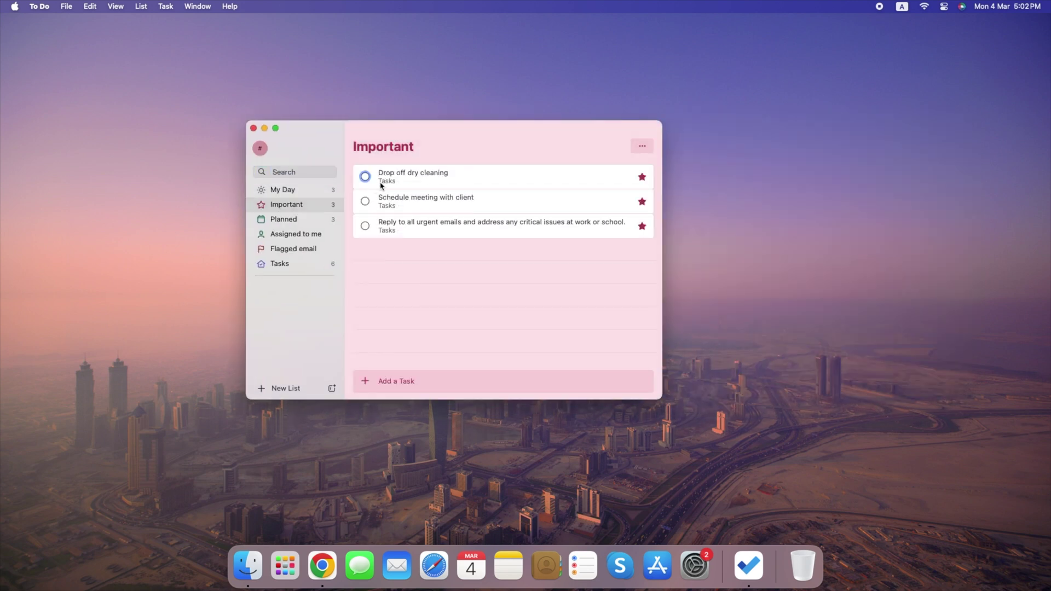
{"action": "left_click", "coordinate": [365, 201]}
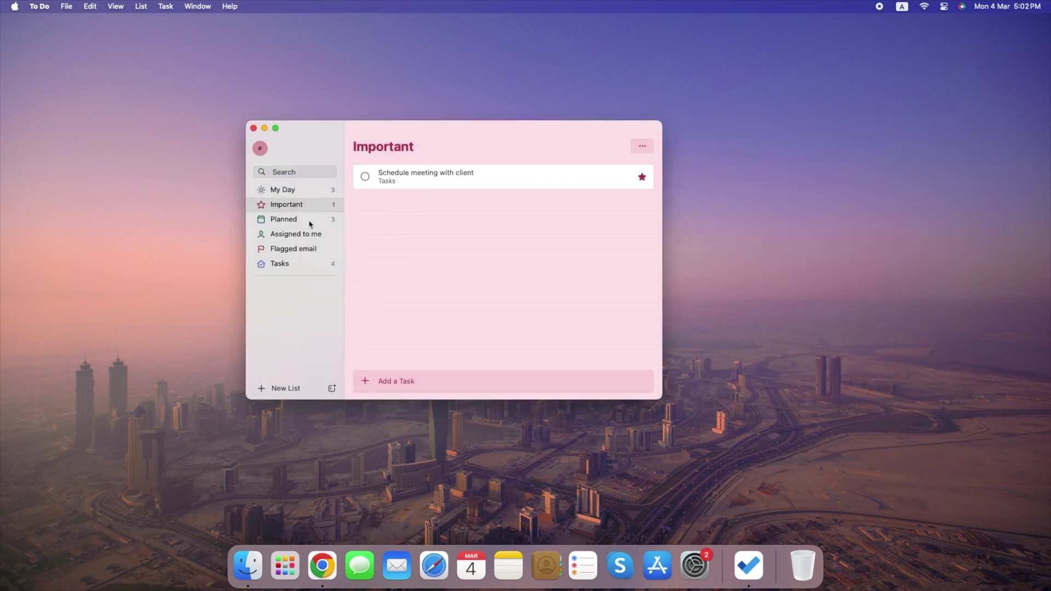
{"action": "left_click", "coordinate": [313, 223]}
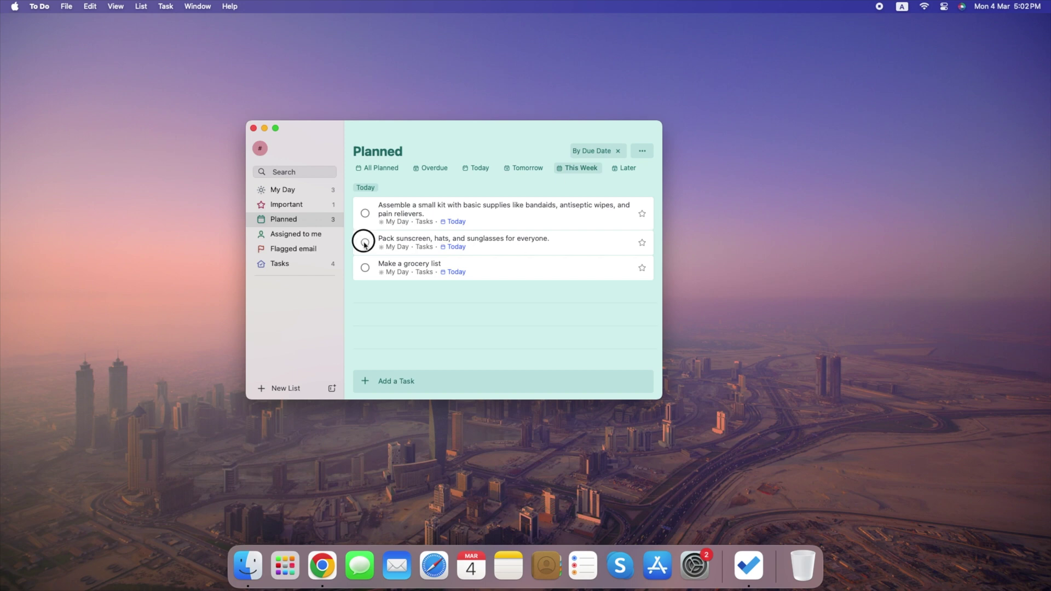
{"action": "left_click", "coordinate": [364, 242]}
{"action": "left_click", "coordinate": [300, 265]}
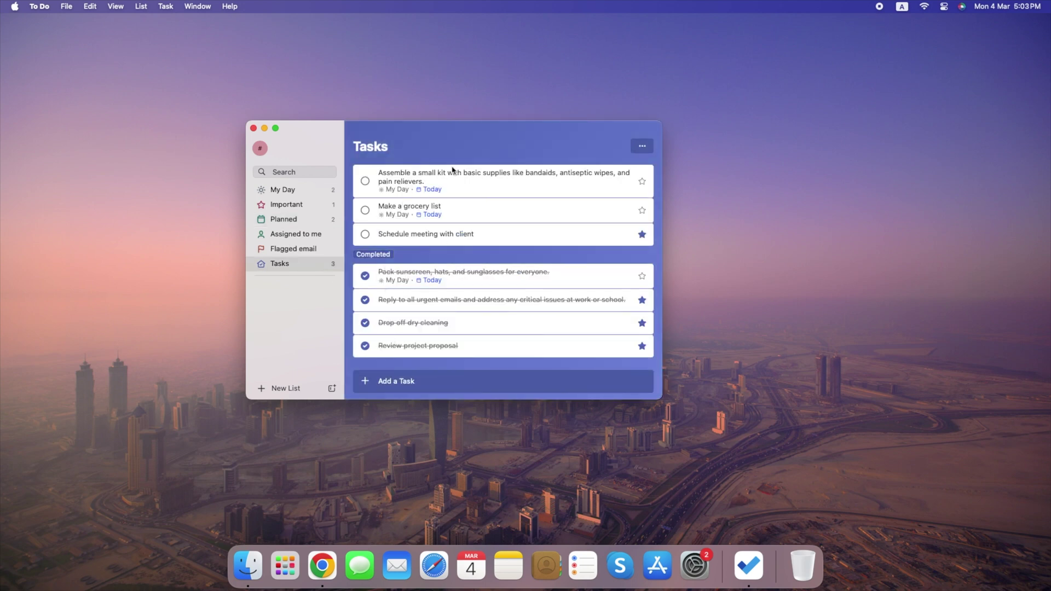
{"action": "left_click", "coordinate": [332, 390]}
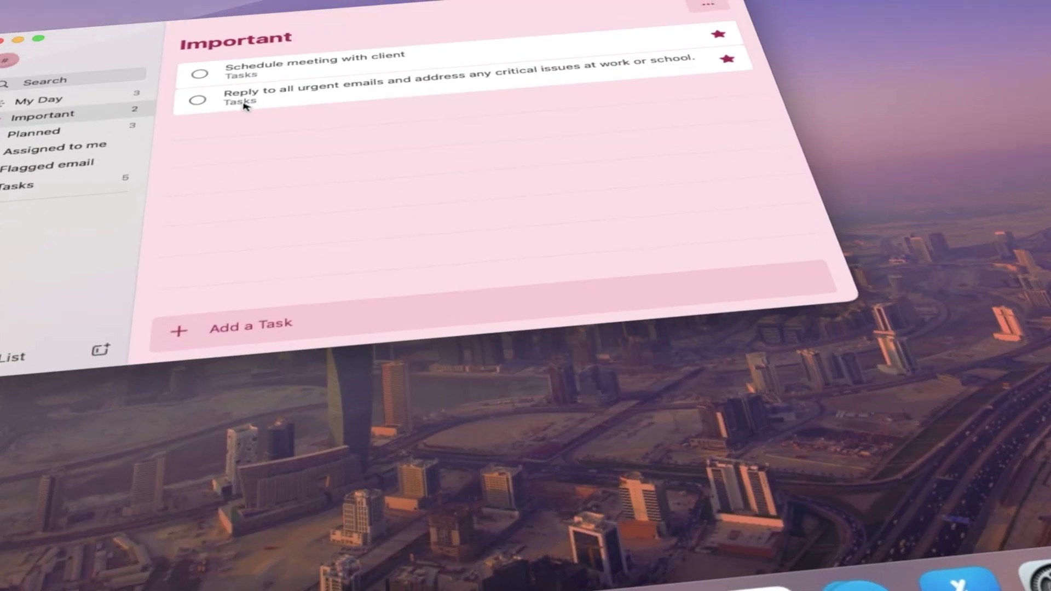
Step: Tick off 'Reply to all urgent emails' and 'Pack sunscreen', then view them completed in Tasks
{"action": "left_click", "coordinate": [196, 106]}
{"action": "left_click", "coordinate": [32, 138]}
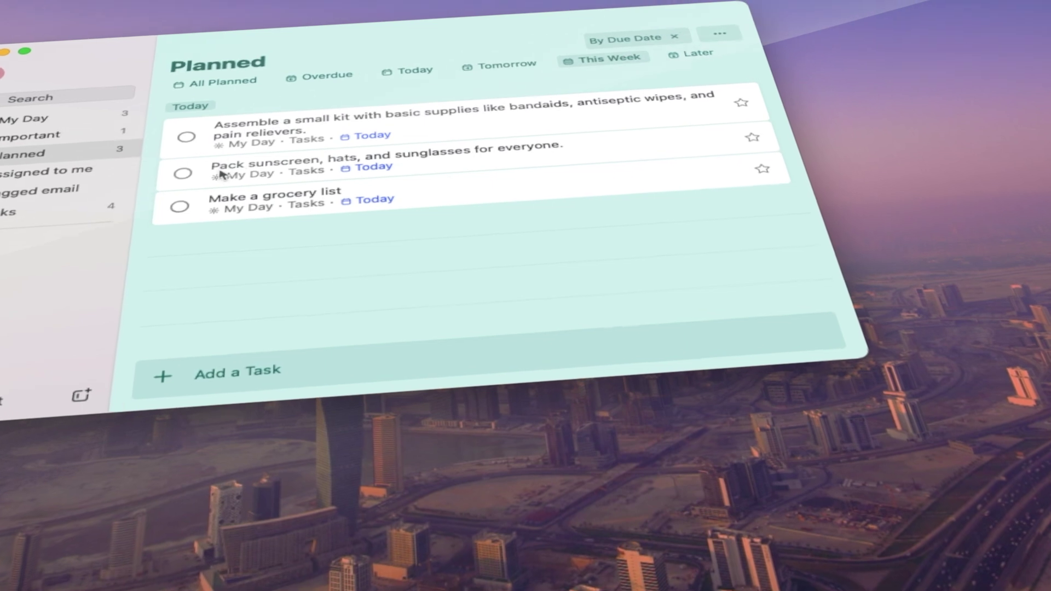
{"action": "left_click", "coordinate": [179, 182]}
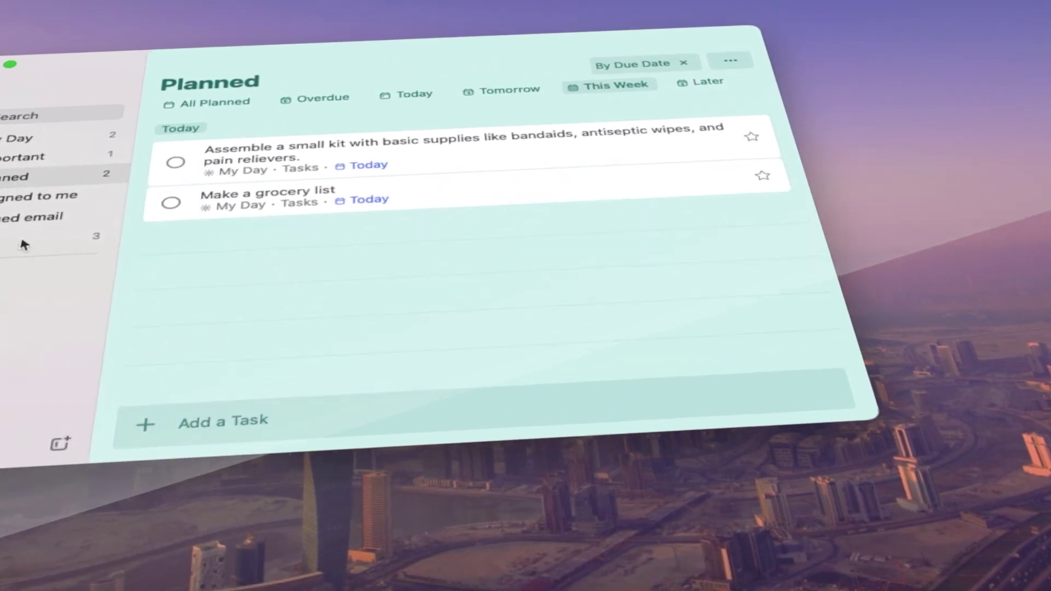
{"action": "left_click", "coordinate": [23, 241]}
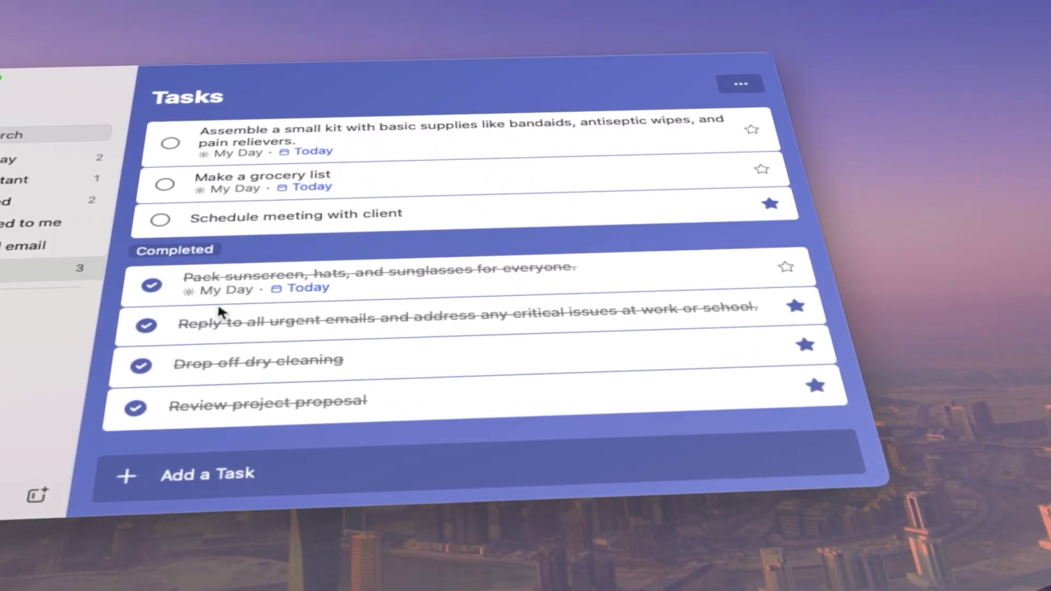